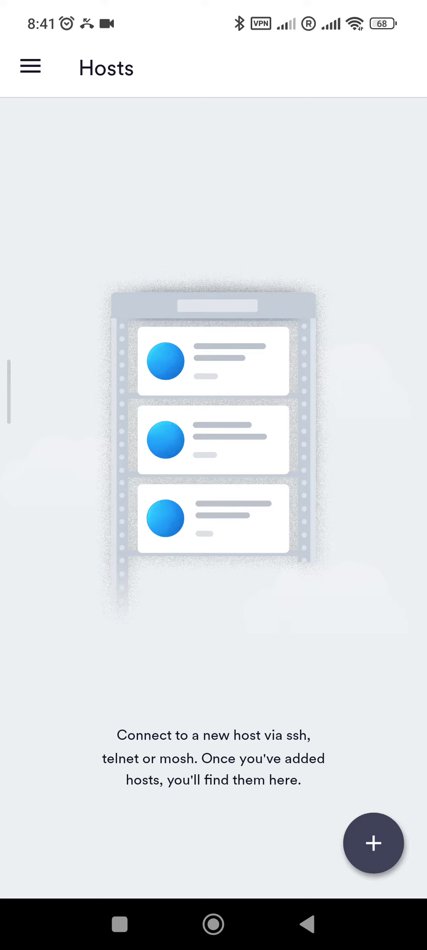
- From the empty Keychain, start a new generated SSH key
left_click(30, 68)
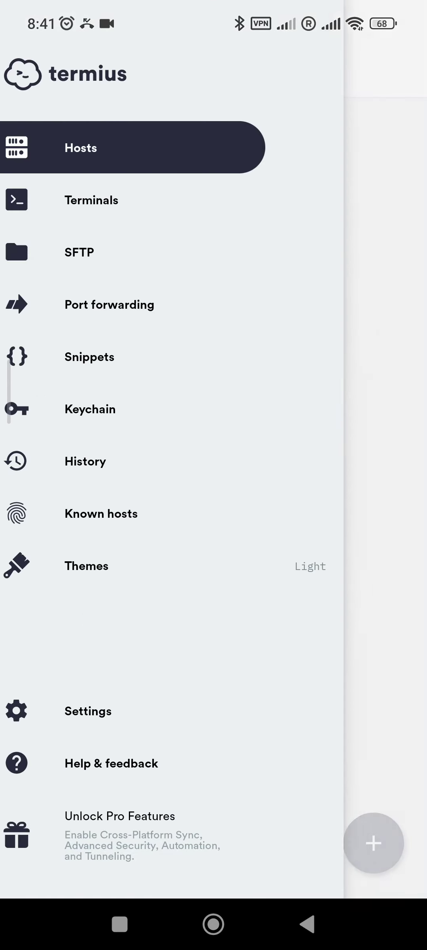
left_click(104, 408)
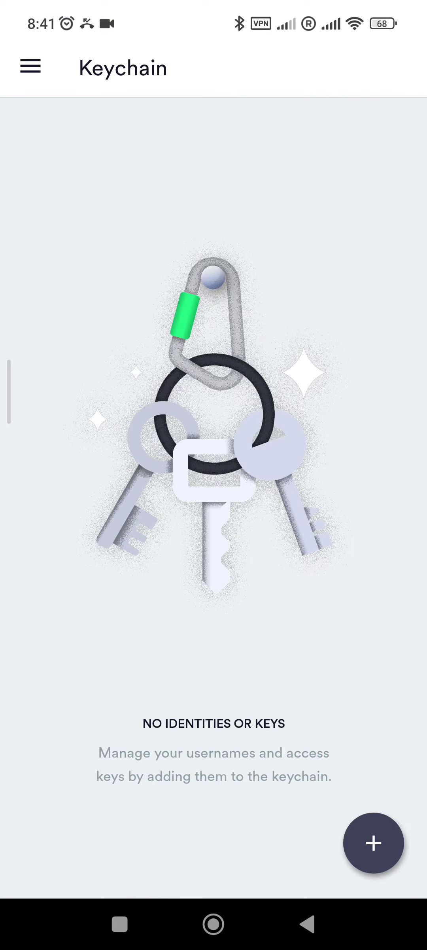
left_click(373, 842)
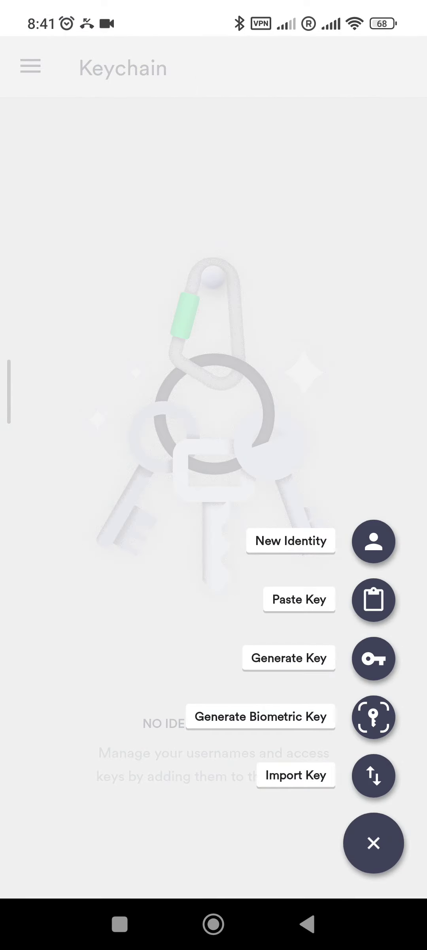
left_click(289, 657)
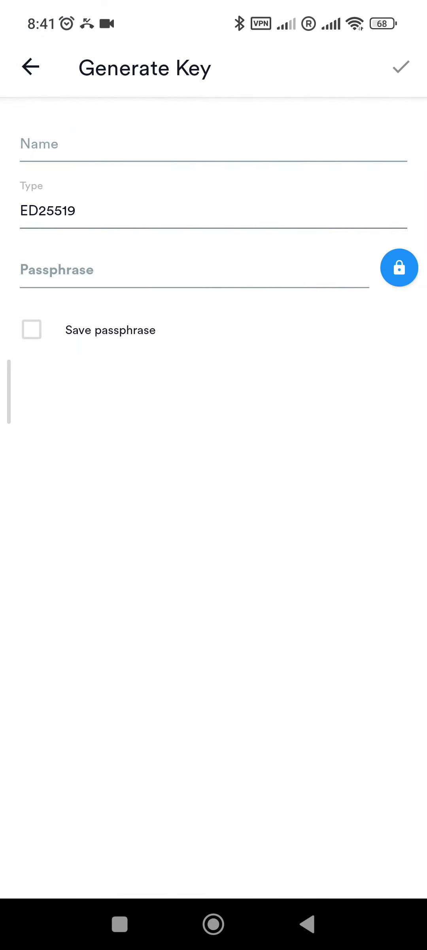
- Name the key 'test' and set its type to RSA with 4096-bit size
left_click(214, 144)
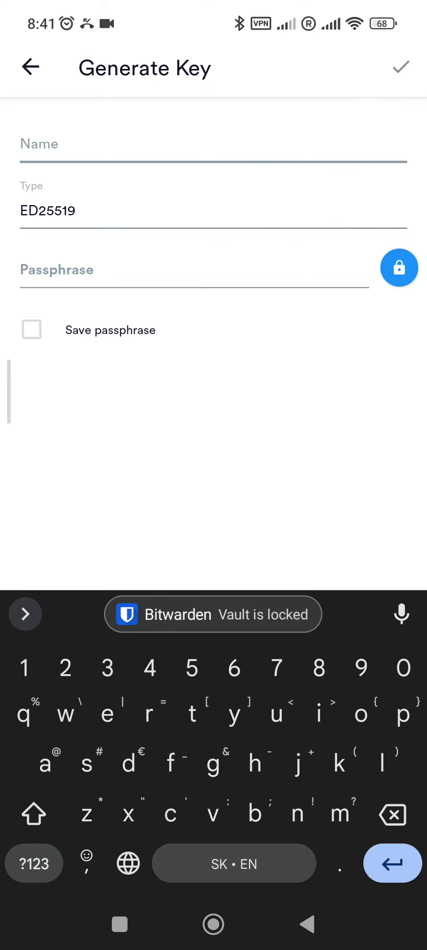
type("test")
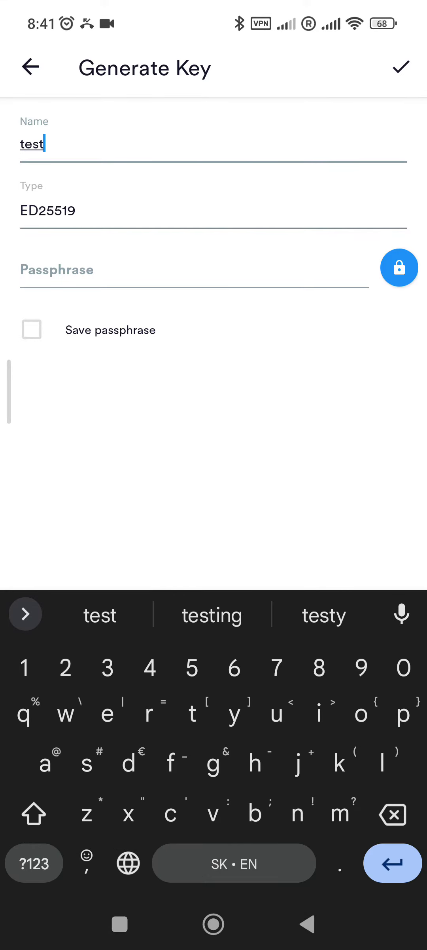
left_click(48, 211)
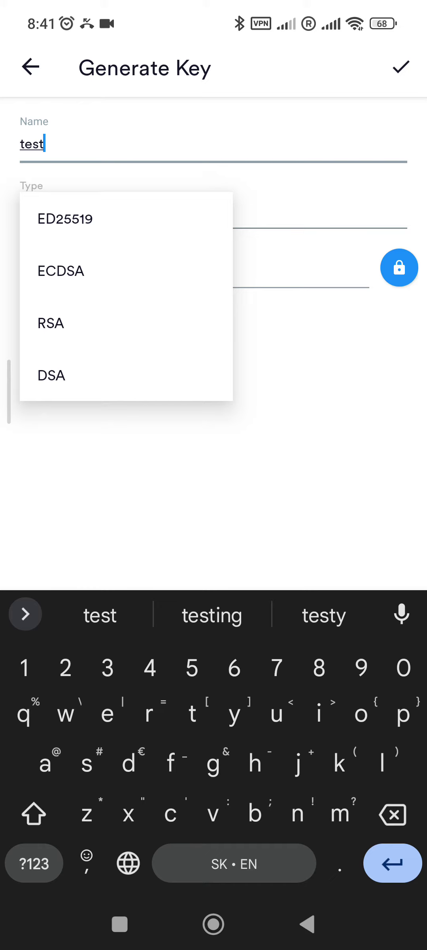
left_click(51, 323)
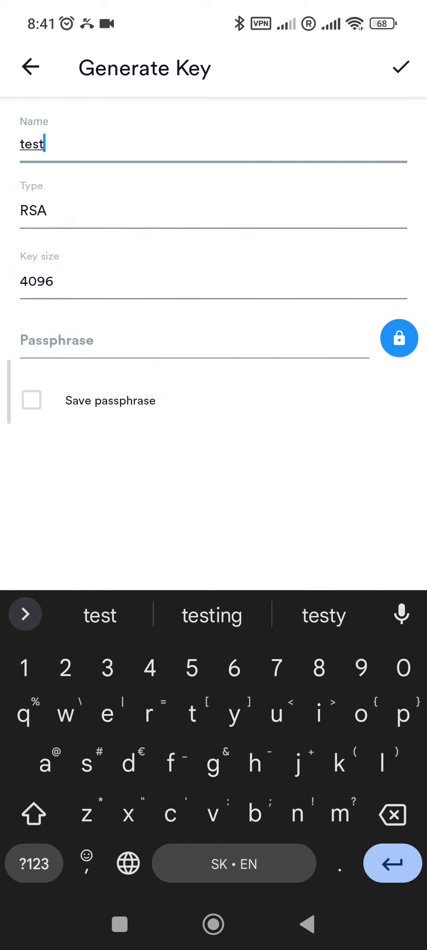
- Add a saved passphrase, generate the RSA key 'test', and dismiss the Bitwarden prompt
left_click(193, 340)
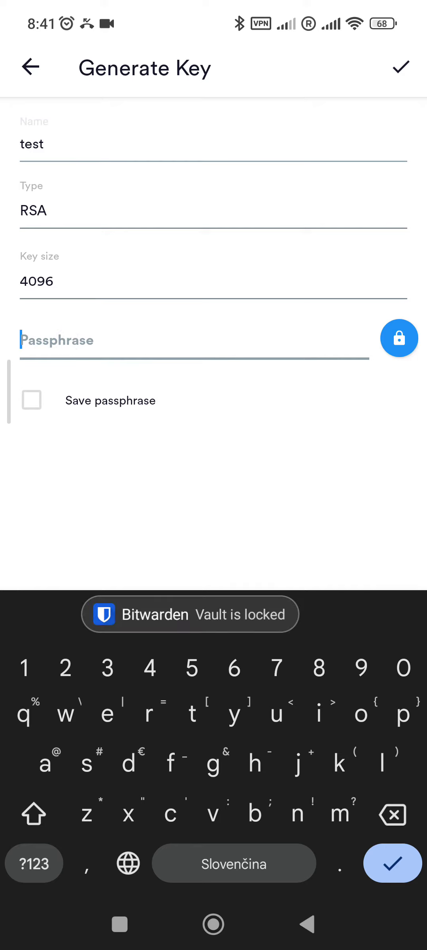
type("test")
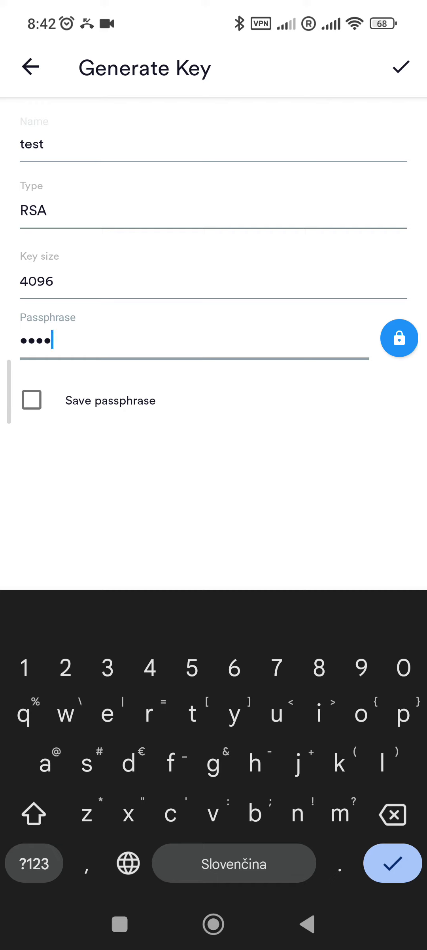
left_click(31, 399)
left_click(401, 68)
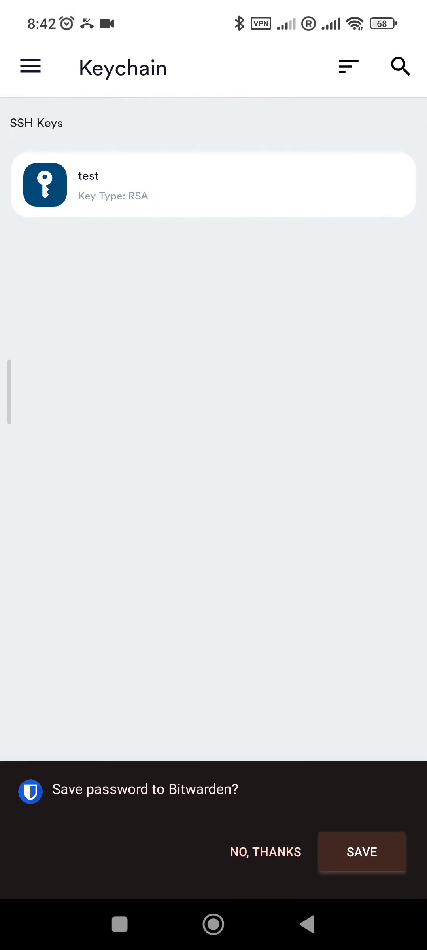
left_click(267, 850)
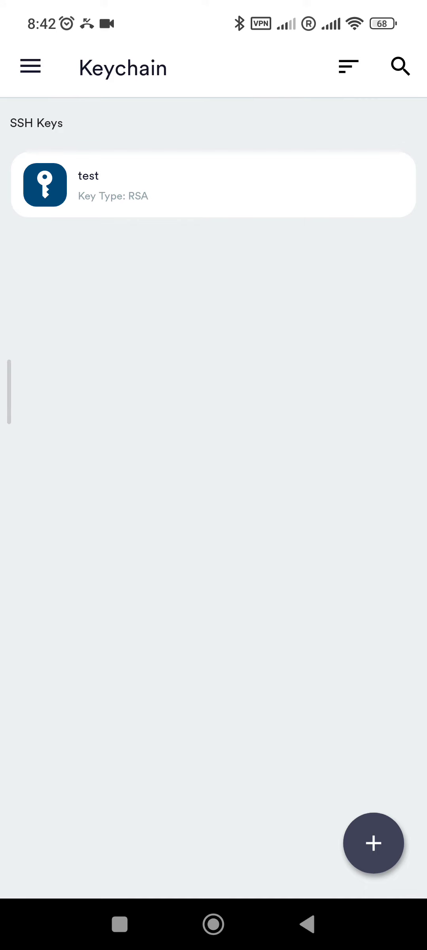
- Open the 'test' key's Edit Key screen and focus its ssh-rsa public key field
left_click(214, 185)
scroll(214, 520, "down", 8)
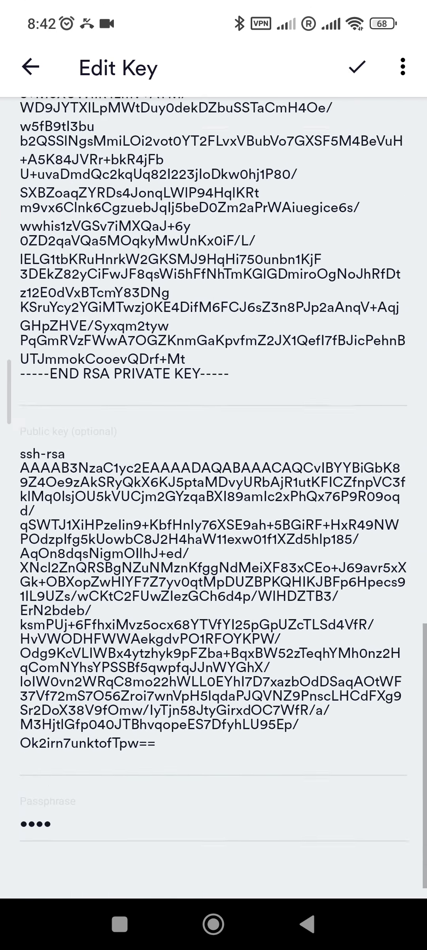
left_click(42, 423)
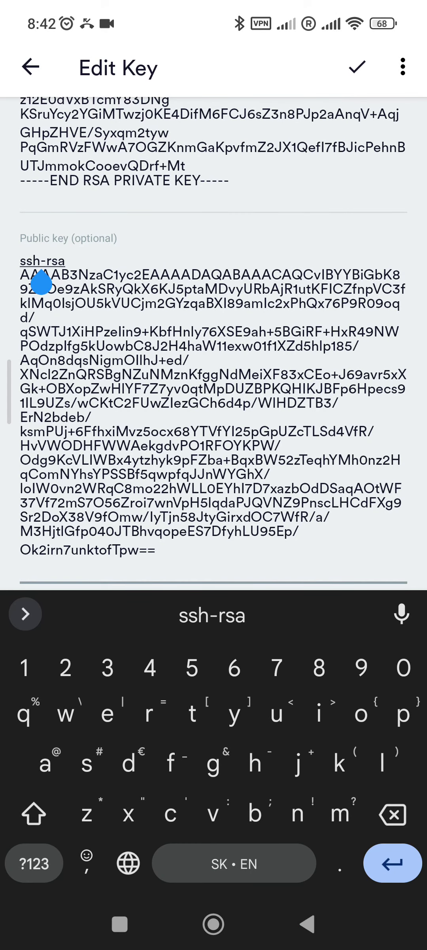